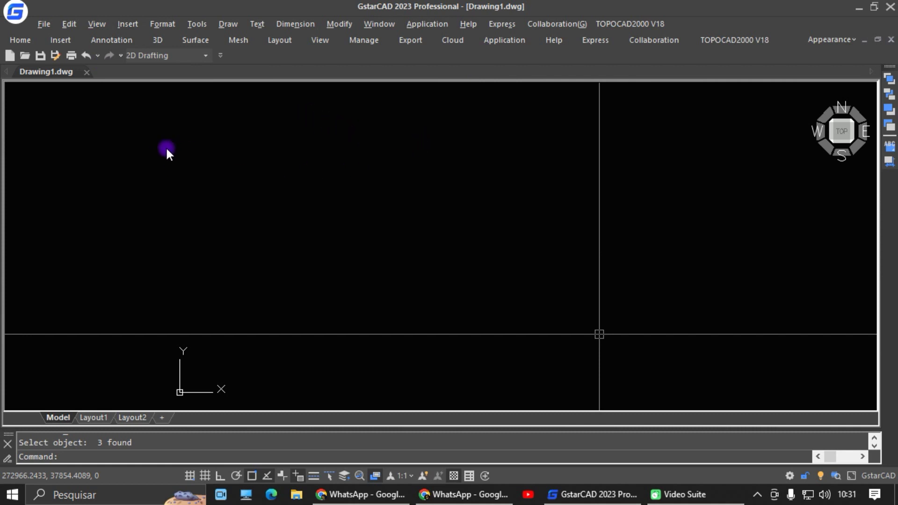
left_click(27, 38)
left_click(57, 40)
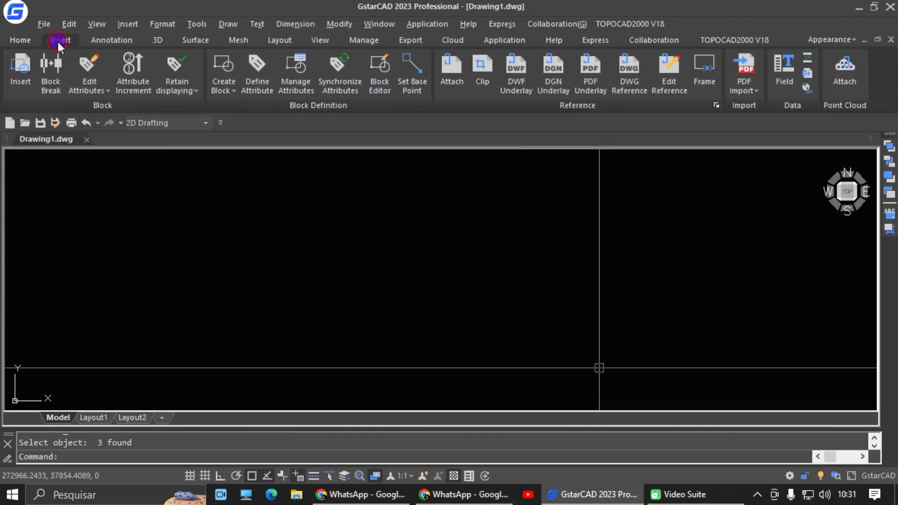
left_click(96, 40)
left_click(150, 41)
left_click(187, 41)
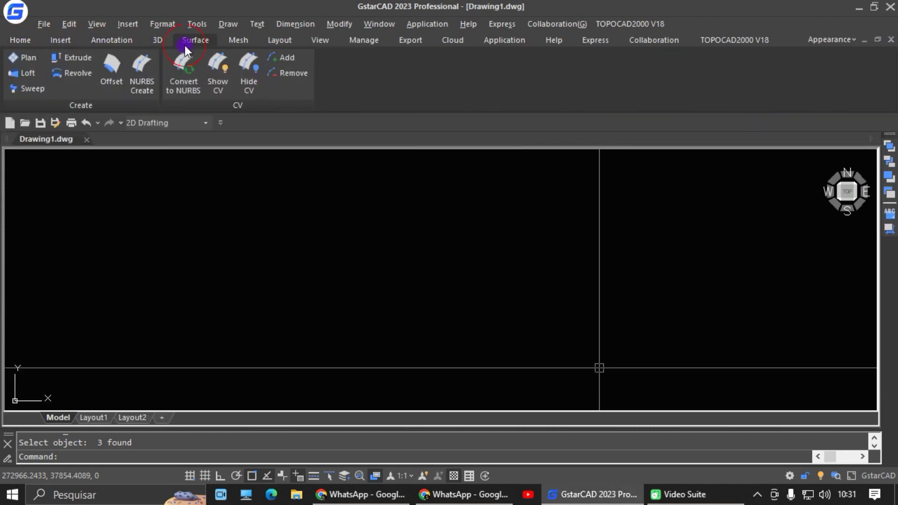
left_click(159, 39)
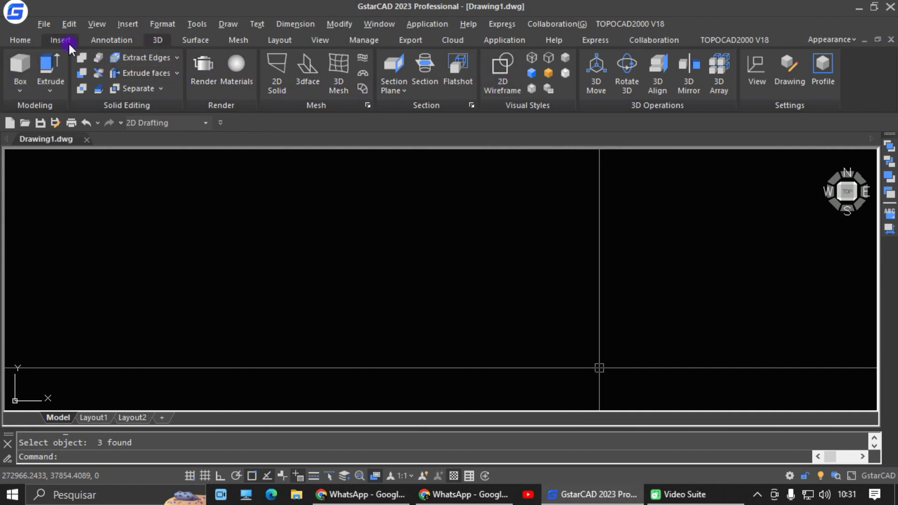
double_click(157, 40)
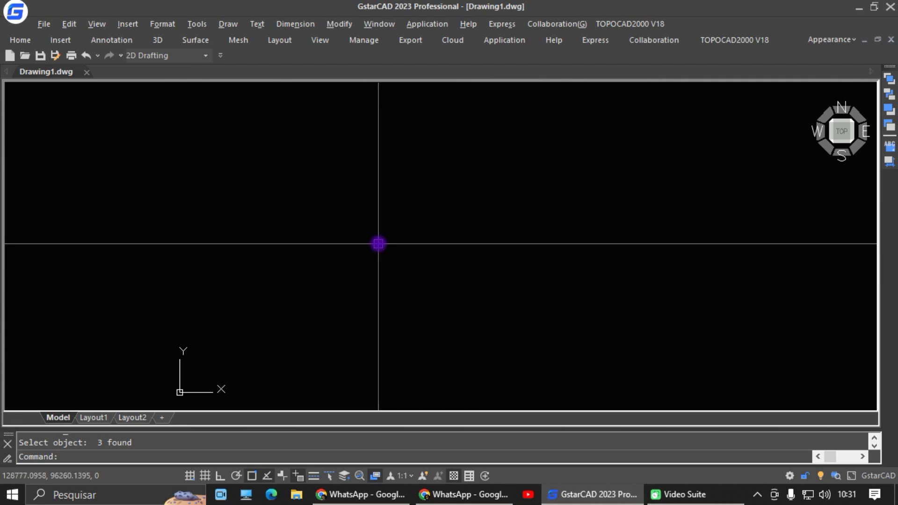
- Draw a circle with a radius of about 58229 units in the empty drawing area
type("c")
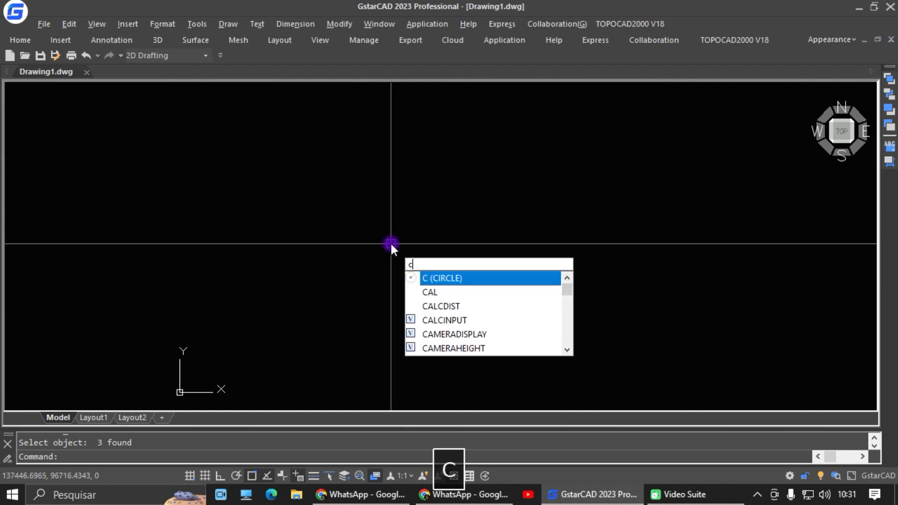
key("space")
left_click(371, 209)
left_click(441, 260)
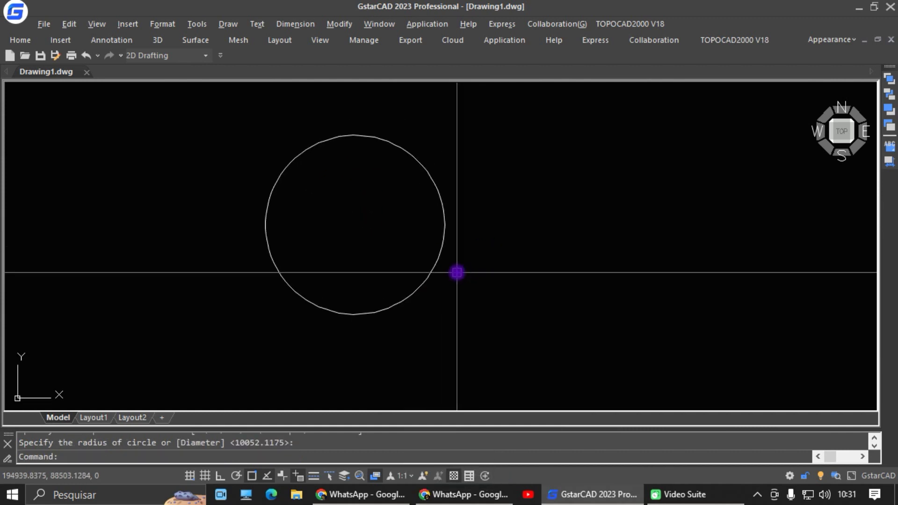
- Draw a horizontal rectangle overlapping the upper part of the circle and extending past its right side
type("rec")
key("space")
middle_click_drag(378, 154, 391, 240)
left_click(344, 178)
left_click(626, 297)
scroll(603, 308, "down", 3)
- Draw a closed triangular polyline starting inside the circle, with its apex above the rectangle and its third corner at the lower right
type("pl")
key("space")
left_click(517, 317)
left_click(575, 241)
left_click(638, 351)
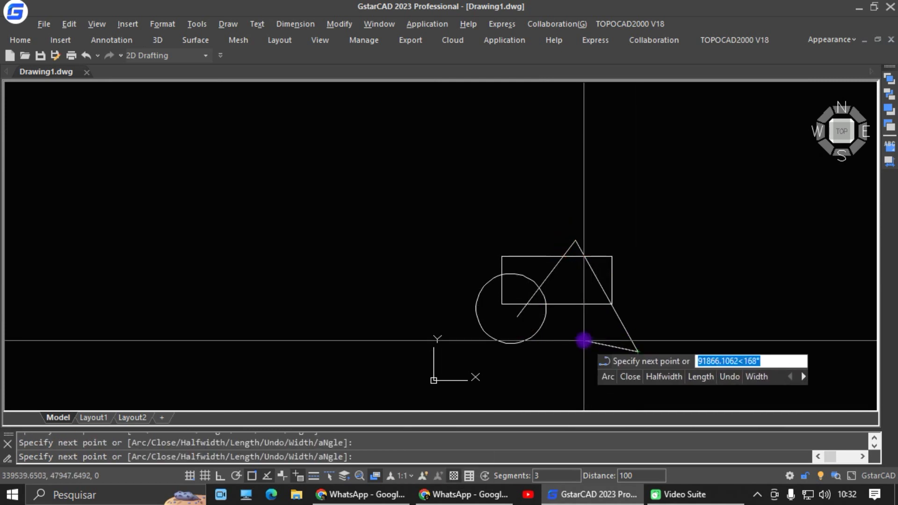
type("c")
key("space")
middle_click_drag(571, 327, 482, 297)
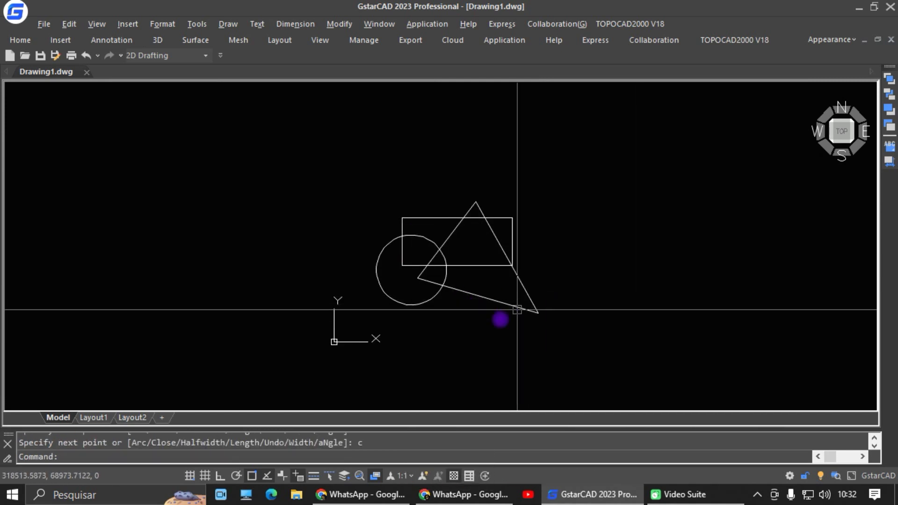
- Move the circle, rectangle and triangle together straight up in the model space
middle_click(490, 277)
middle_click(490, 277)
scroll(496, 279, "down", 10)
scroll(503, 290, "up", 8)
scroll(487, 266, "down", 15)
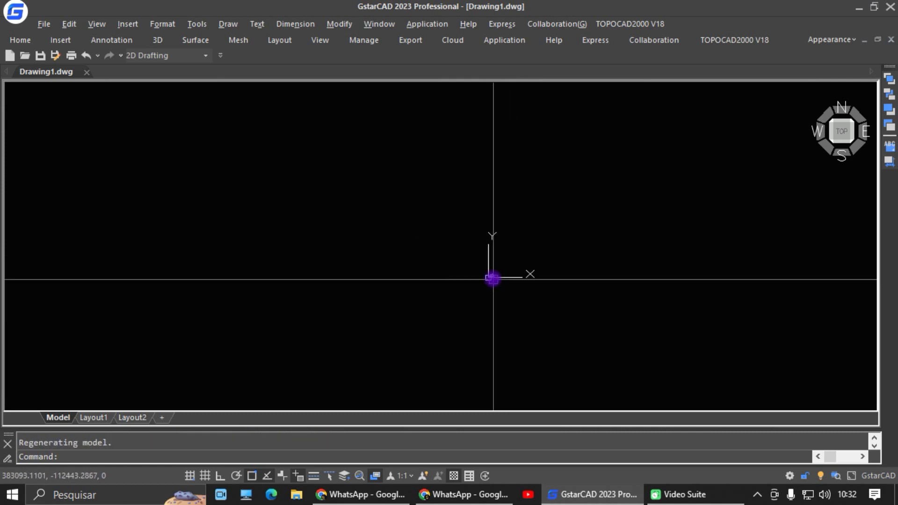
scroll(505, 267, "up", 10)
scroll(486, 329, "down", 4)
left_click(490, 325)
left_click(463, 264)
key("m")
key("space")
left_click(487, 316)
left_click(493, 222)
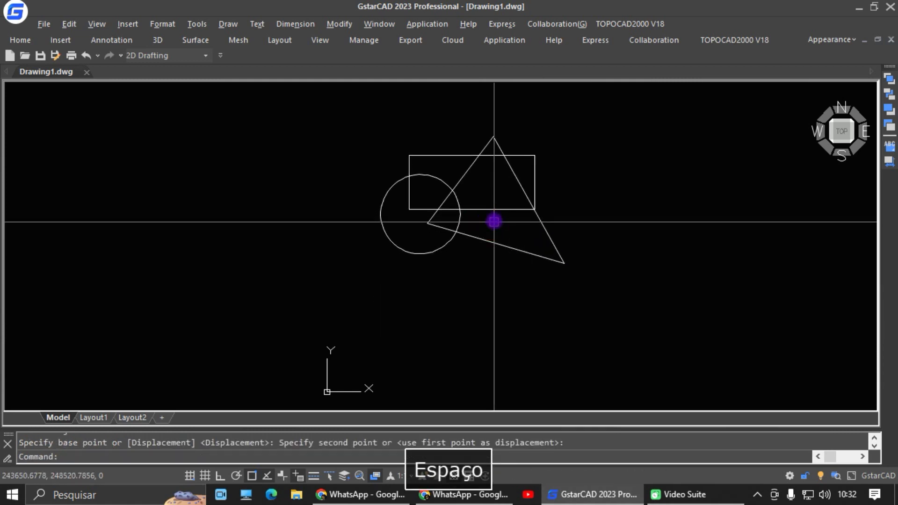
- Select the circle and examine its general and geometry properties in the Properties palette
scroll(416, 275, "up", 2)
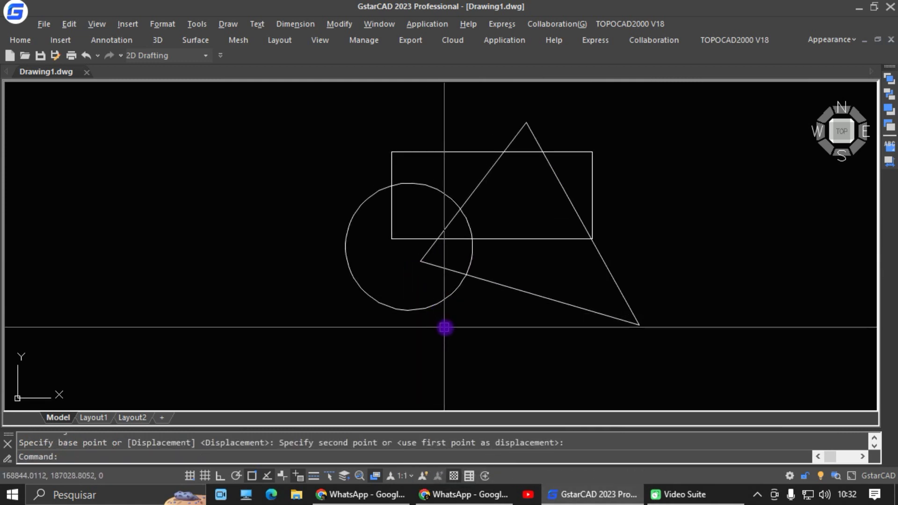
middle_click_drag(448, 328, 433, 340)
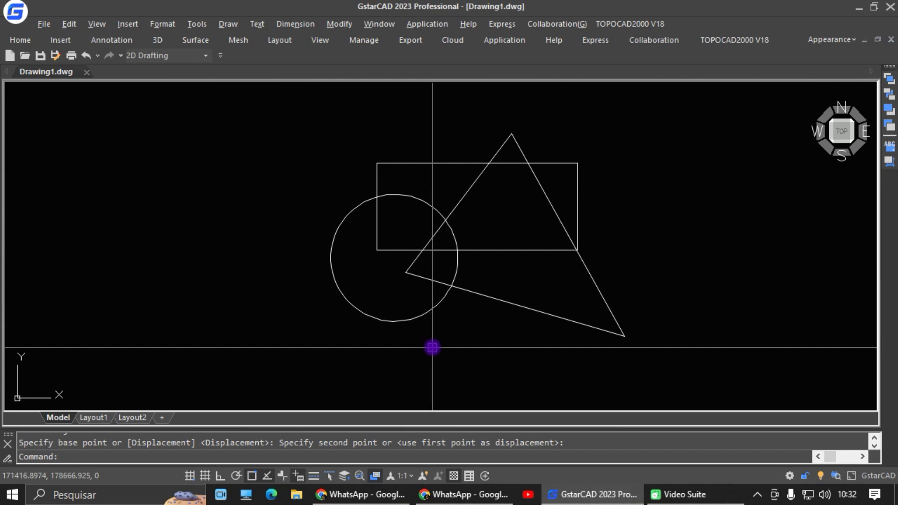
middle_click_drag(431, 335, 430, 342)
left_click(441, 350)
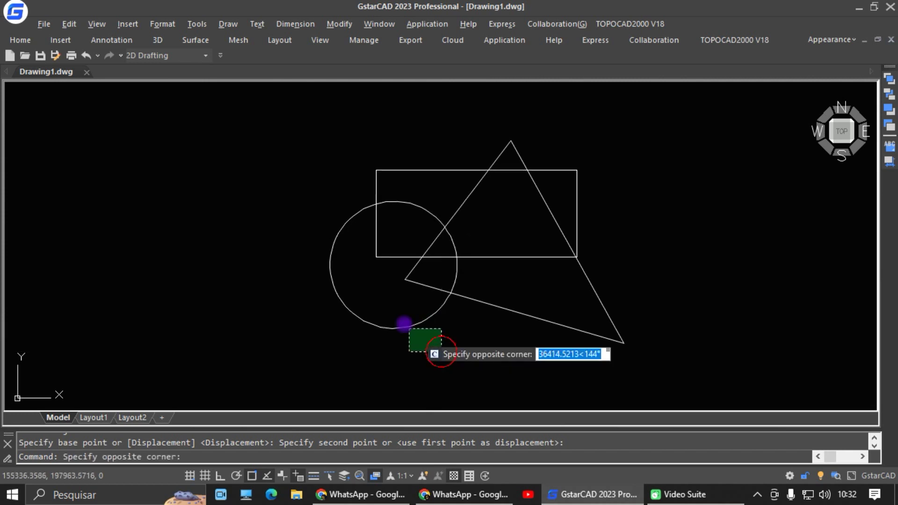
left_click(364, 316)
key("ctrl+1")
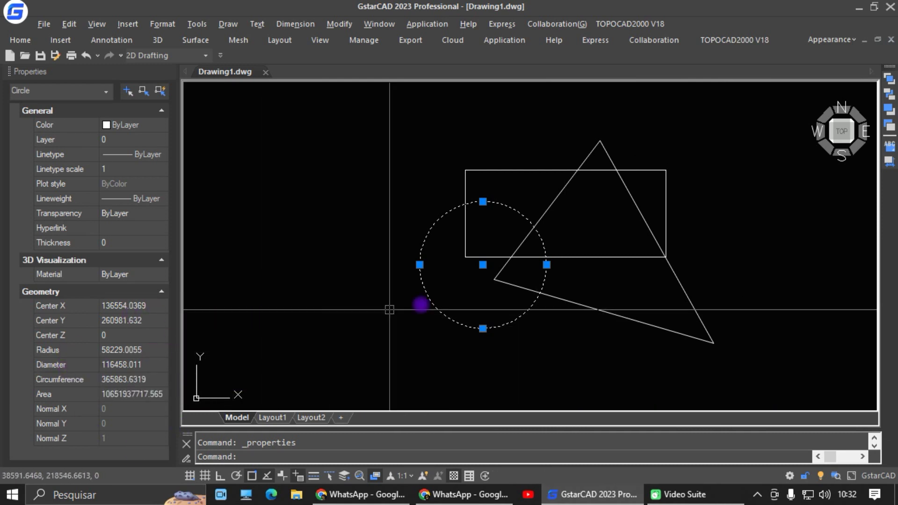
- Clear the circle selection and examine the rectangle's properties
key("Escape")
left_click(514, 171)
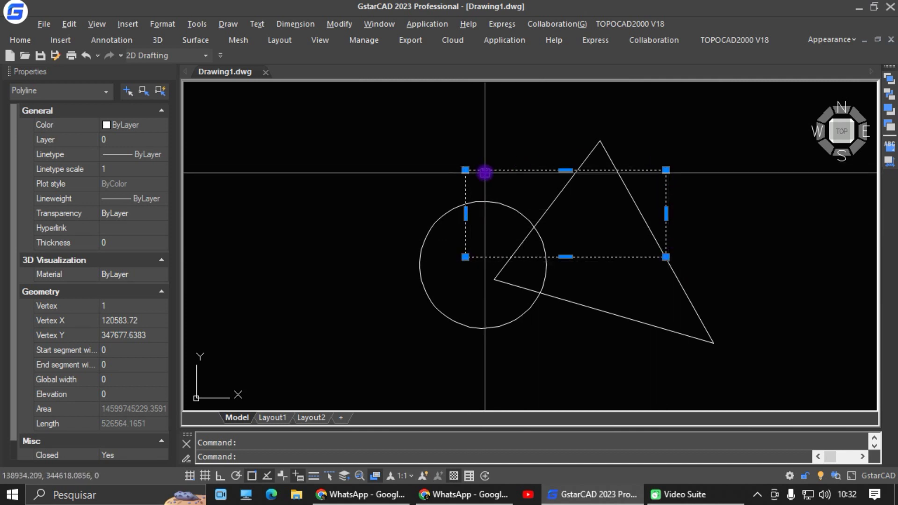
scroll(607, 234, "down", 2)
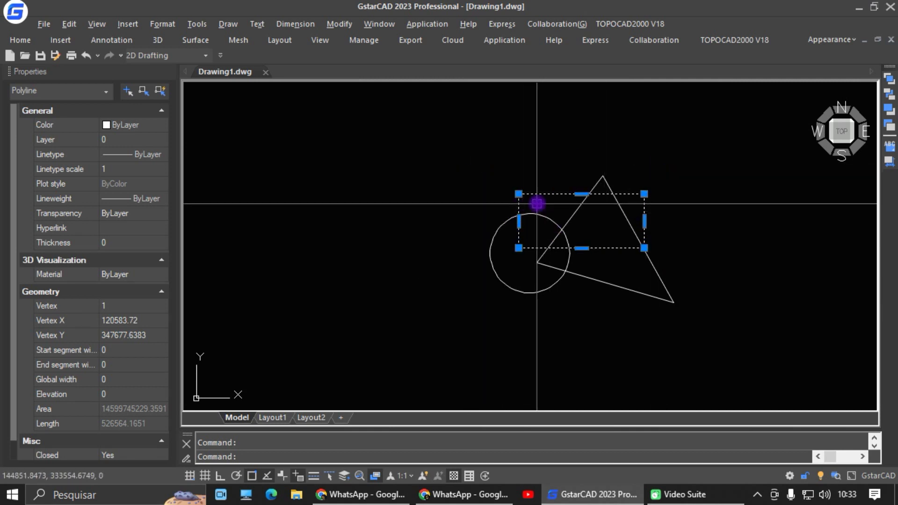
scroll(537, 203, "up", 2)
scroll(605, 226, "down", 2)
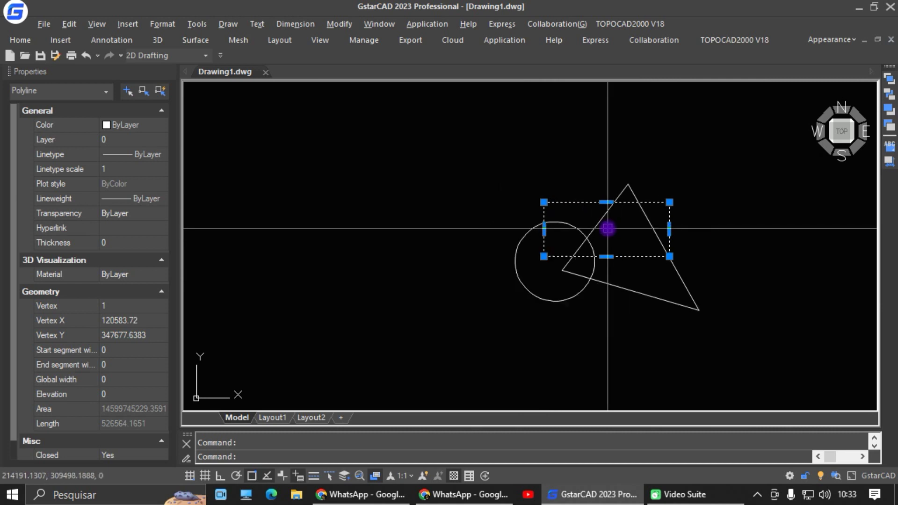
scroll(579, 256, "up", 4)
scroll(579, 256, "down", 4)
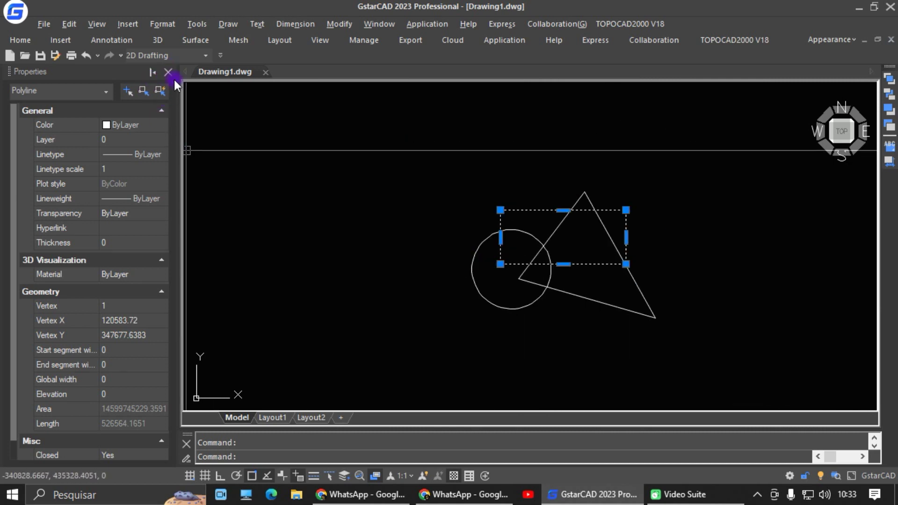
- Toggle the Properties palette off and on, leaving it closed and the rectangle deselected
key("ctrl+1")
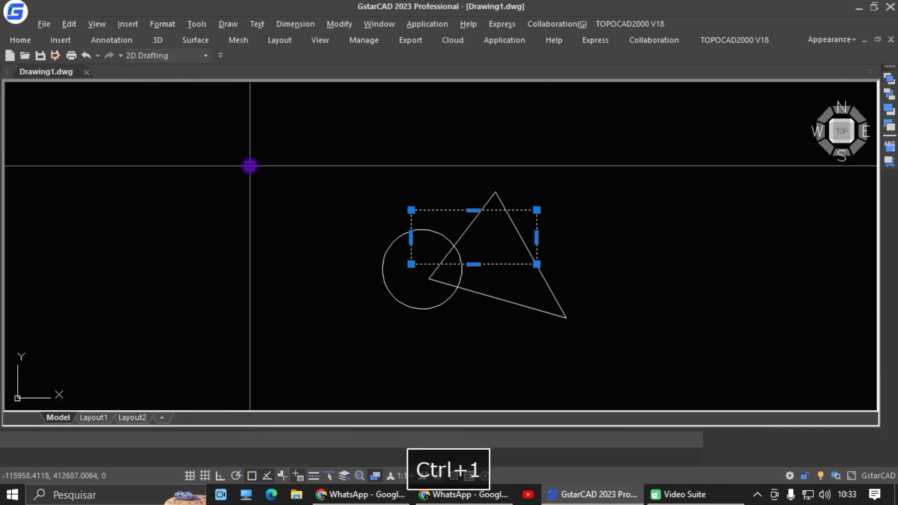
key("ctrl+1")
key("ctrl+1")
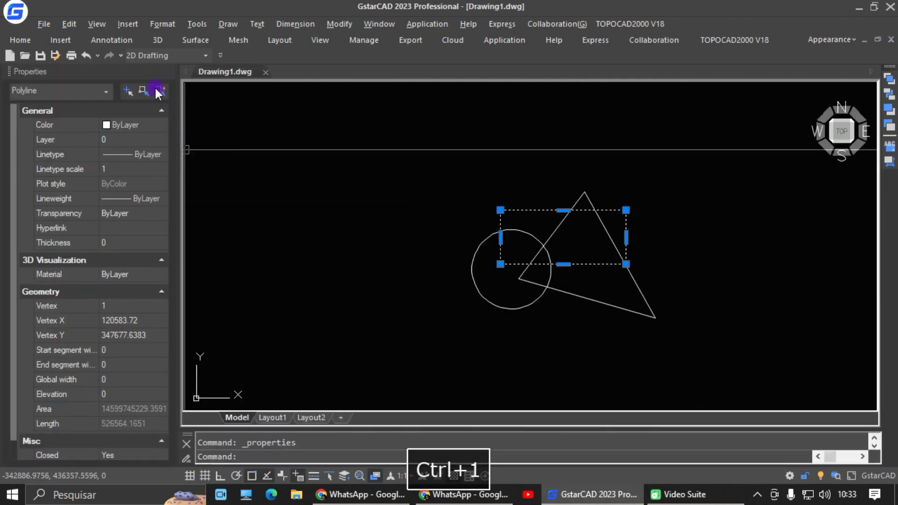
left_click(169, 71)
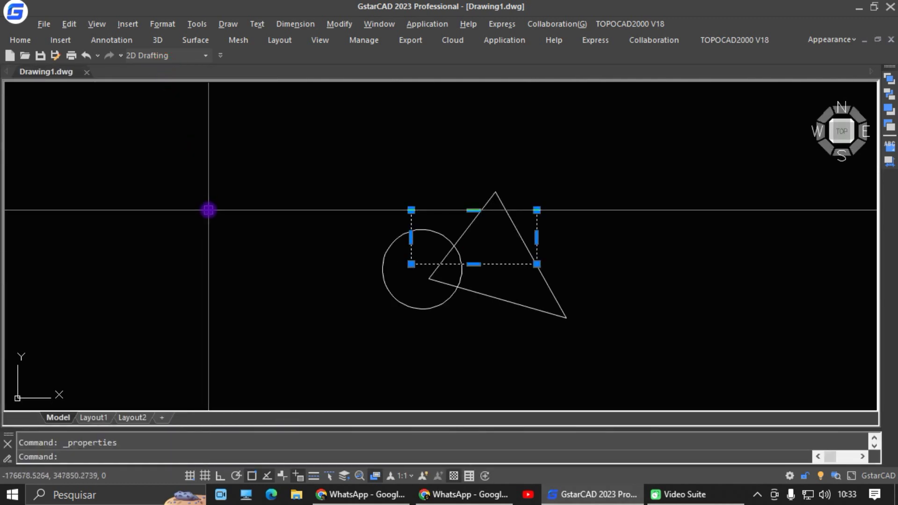
key("ctrl+1")
key("Escape")
left_click(167, 72)
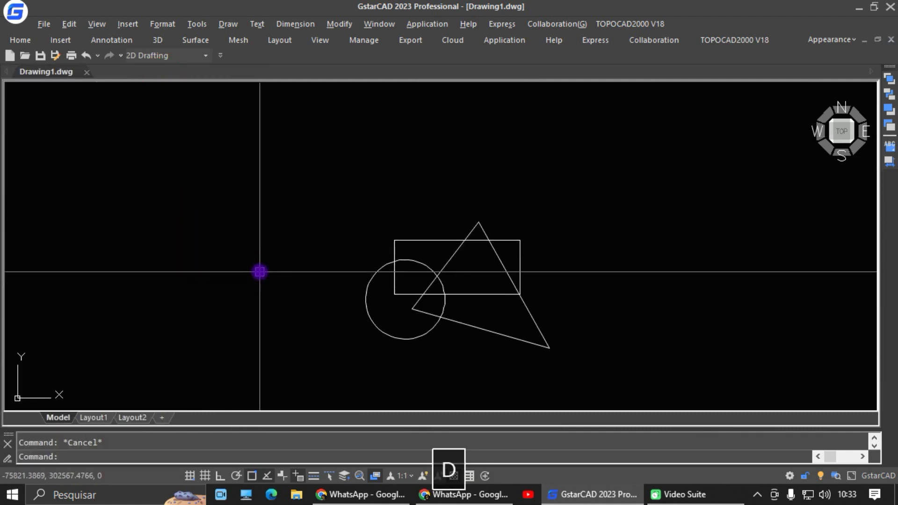
- Open the Dimension Style Manager with the DIMSTYLE command
type("d")
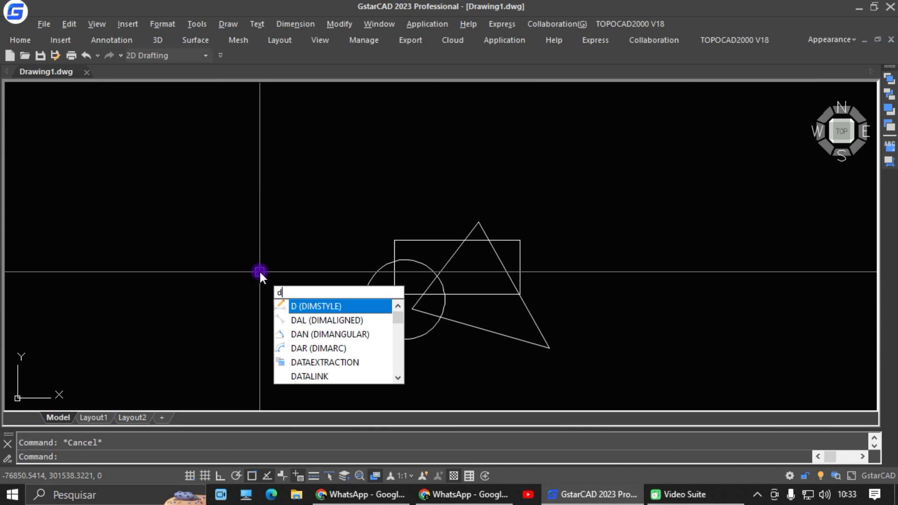
type("ims")
key("BackSpace")
type("s")
key("BackSpace")
key("BackSpace")
key("BackSpace")
key("Return")
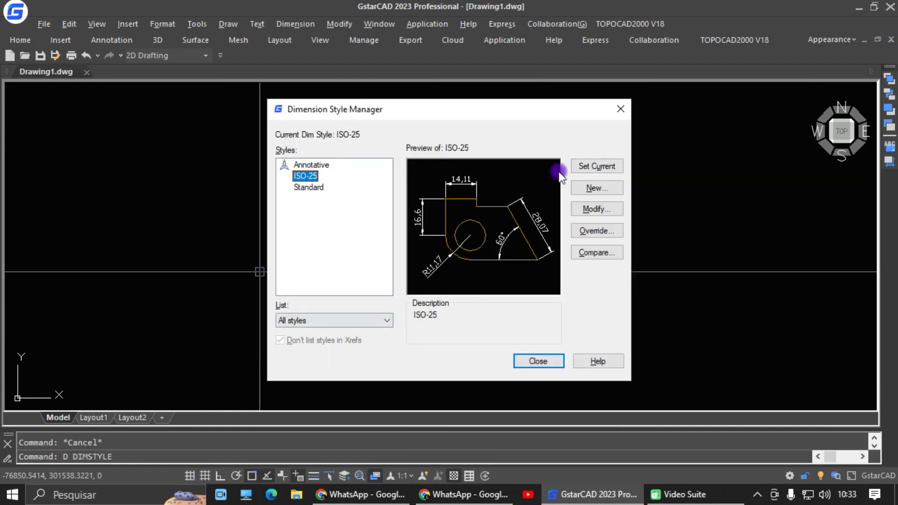
- Open the ISO-25 dimension style for modification and look over its line, arrow and text settings
left_click(597, 207)
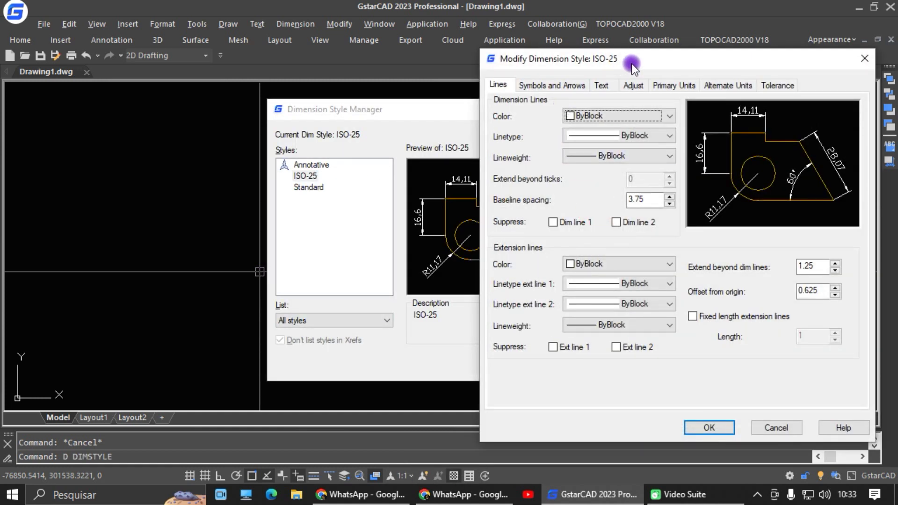
left_click_drag(631, 64, 470, 71)
left_click(401, 93)
left_click(440, 93)
left_click(404, 94)
left_click(345, 94)
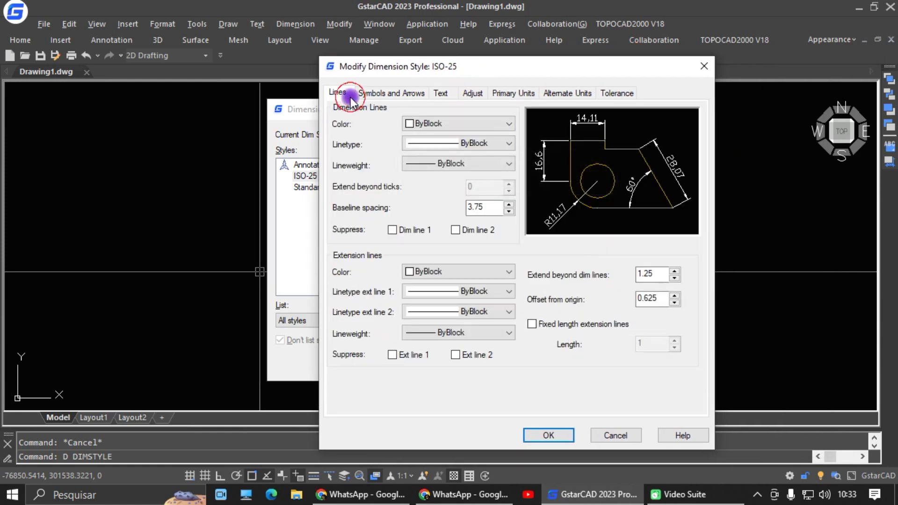
- Try Architectural tick and Dotted as the dimension arrowheads of the ISO-25 style
left_click(393, 96)
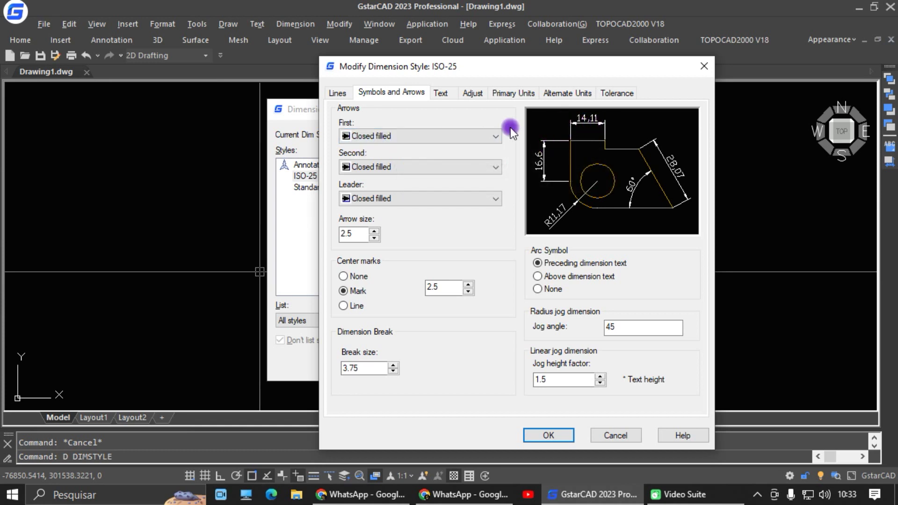
left_click(486, 135)
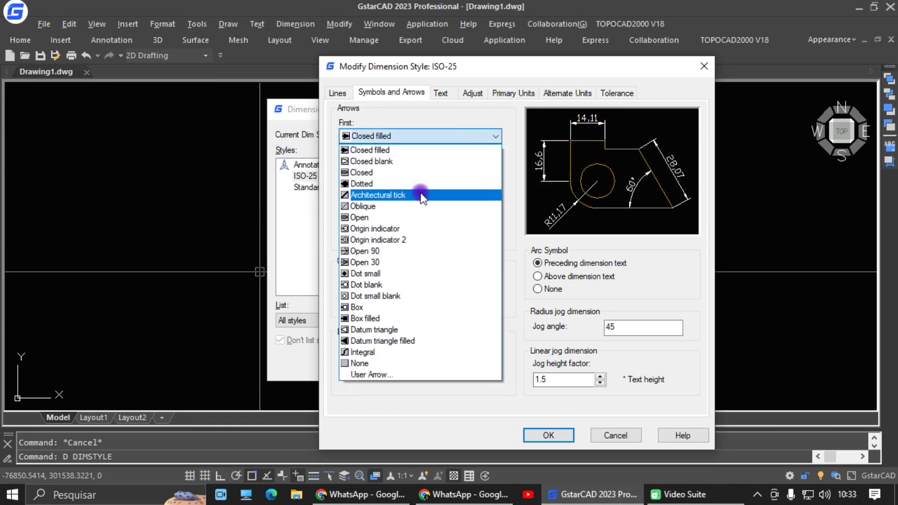
left_click(428, 195)
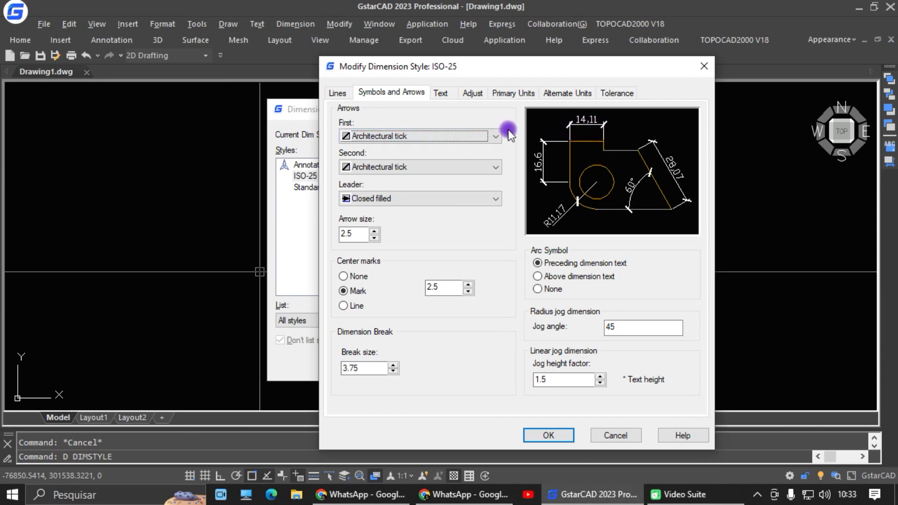
left_click(482, 134)
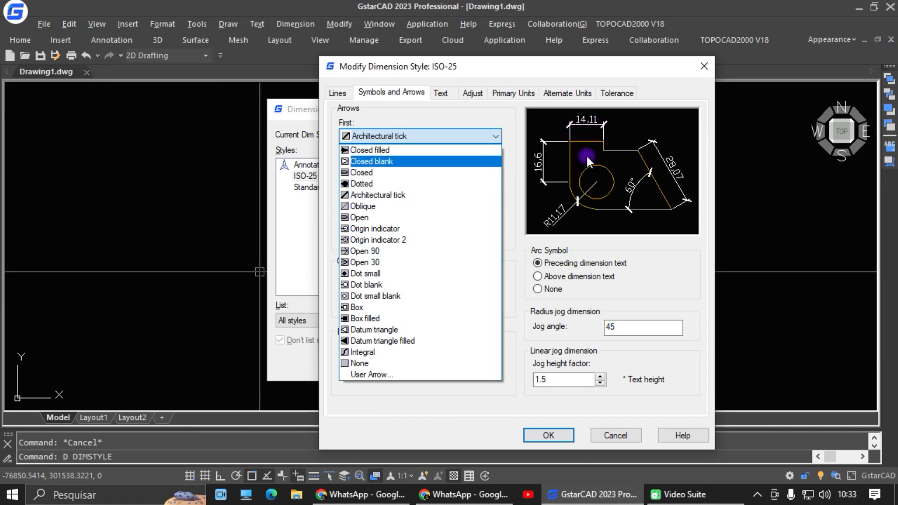
left_click(400, 183)
left_click(495, 137)
- Review the ISO-25 text, adjust, primary units, alternate units, tolerance and line settings, and leave the dimension style dialogs without saving
left_click(448, 91)
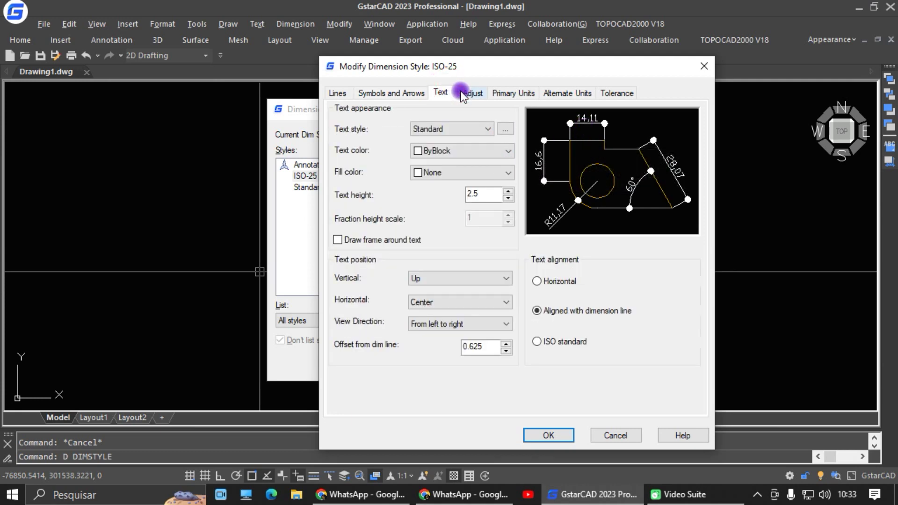
left_click(472, 93)
left_click(514, 94)
left_click(556, 93)
left_click(608, 93)
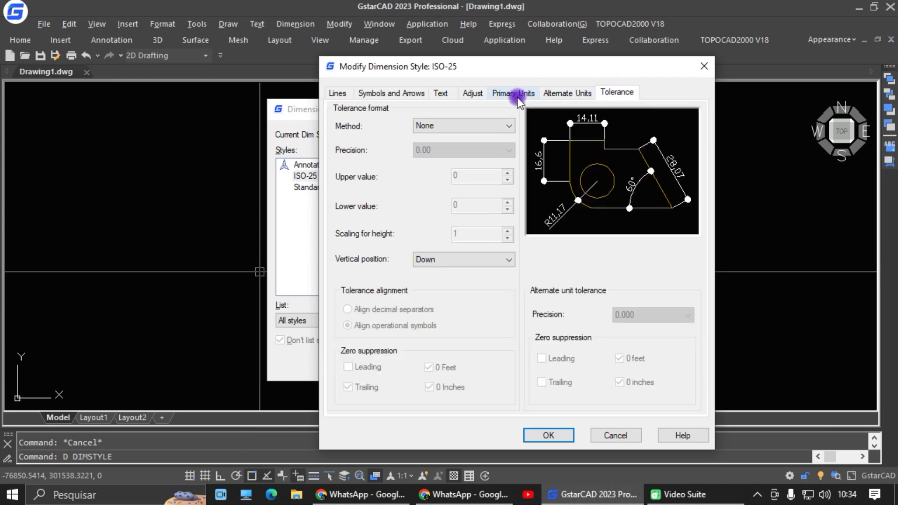
left_click(337, 93)
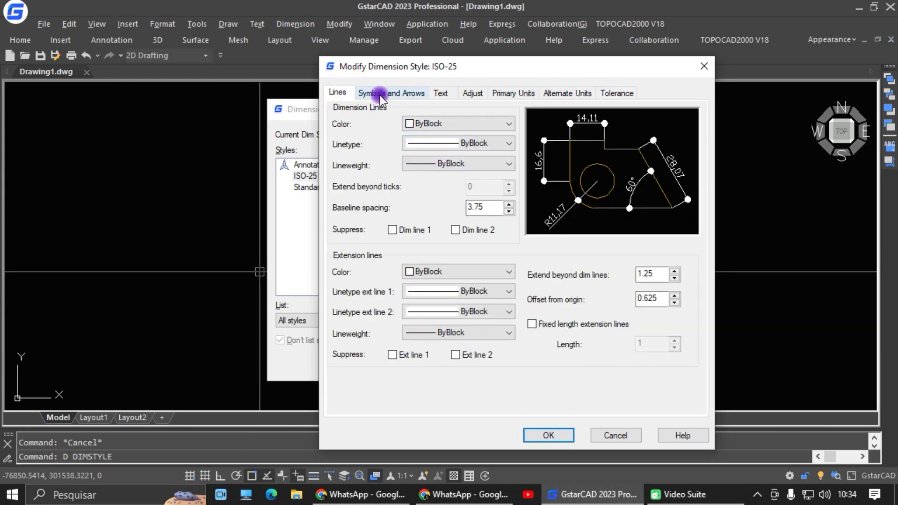
left_click(703, 66)
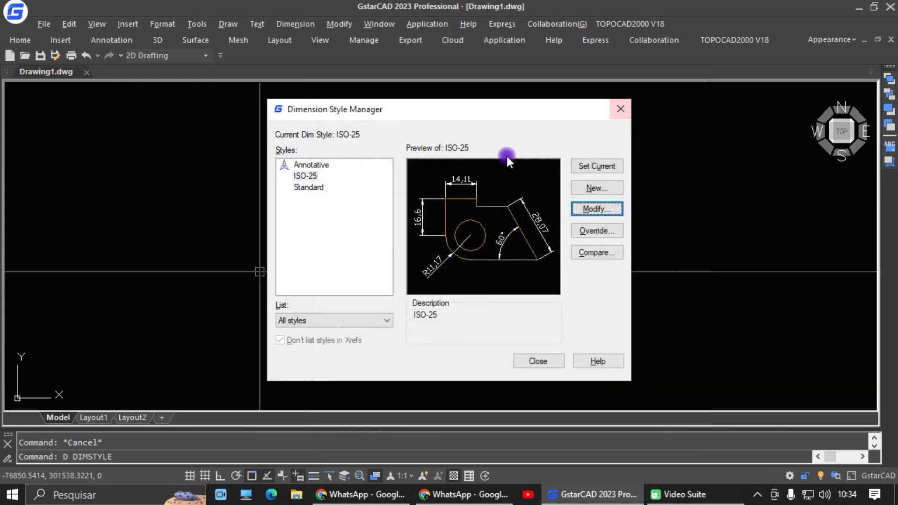
left_click(624, 108)
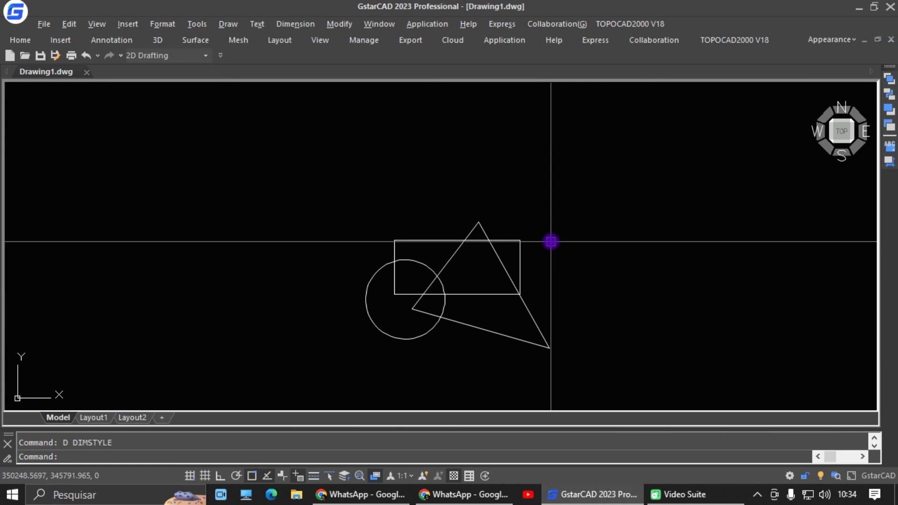
- Open the Options with the OP command and show the file opening and saving settings
type("op")
key("Return")
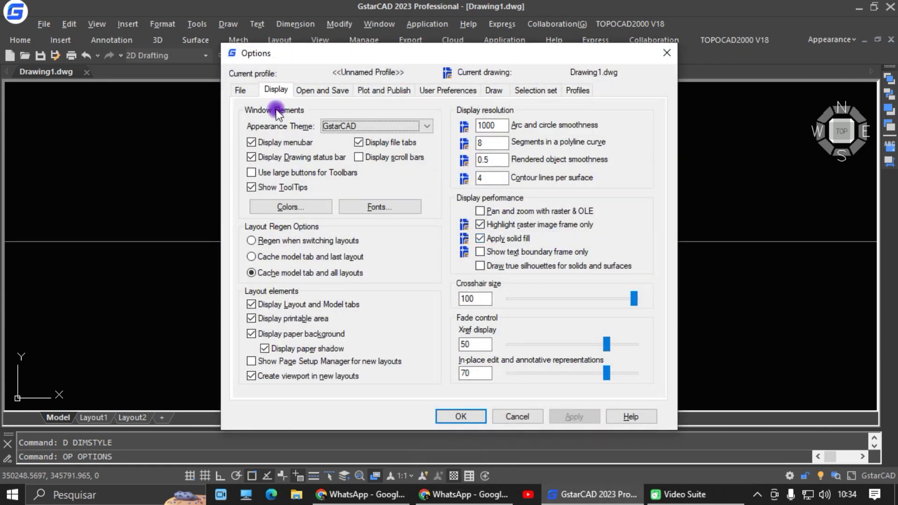
left_click(309, 90)
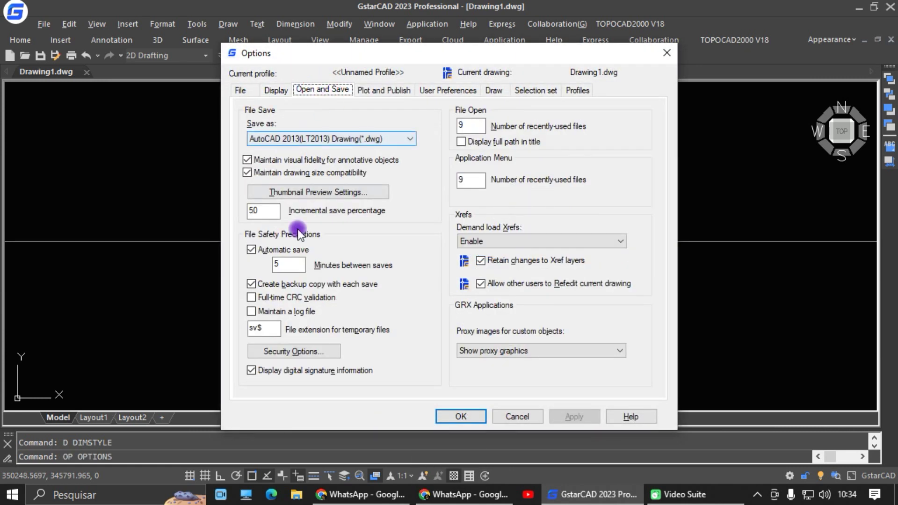
- Try automatic save intervals of 10 and 30 minutes, and set the interval back to 5 minutes
double_click(272, 267)
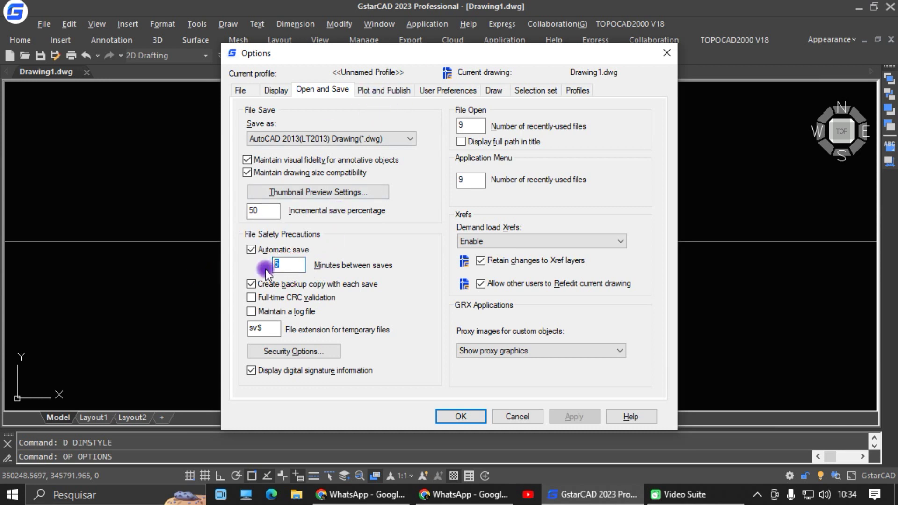
type("10")
key("BackSpace")
key("BackSpace")
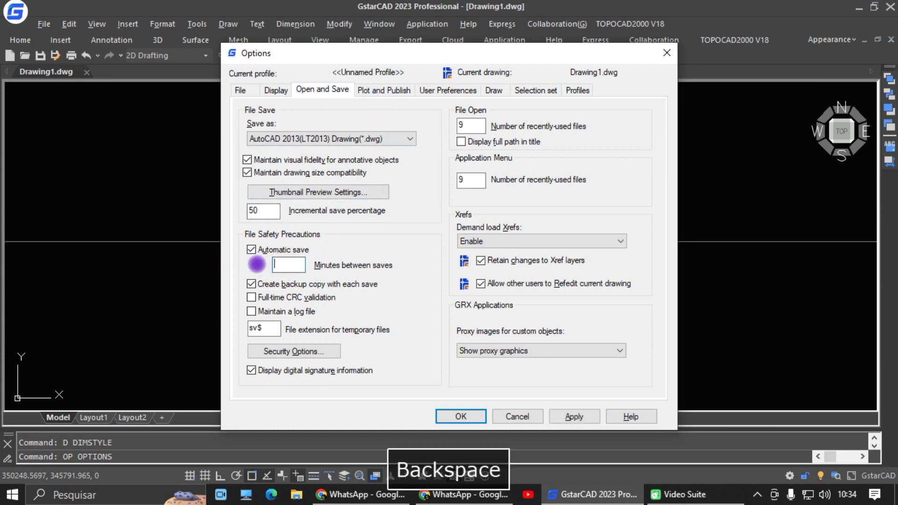
type("5")
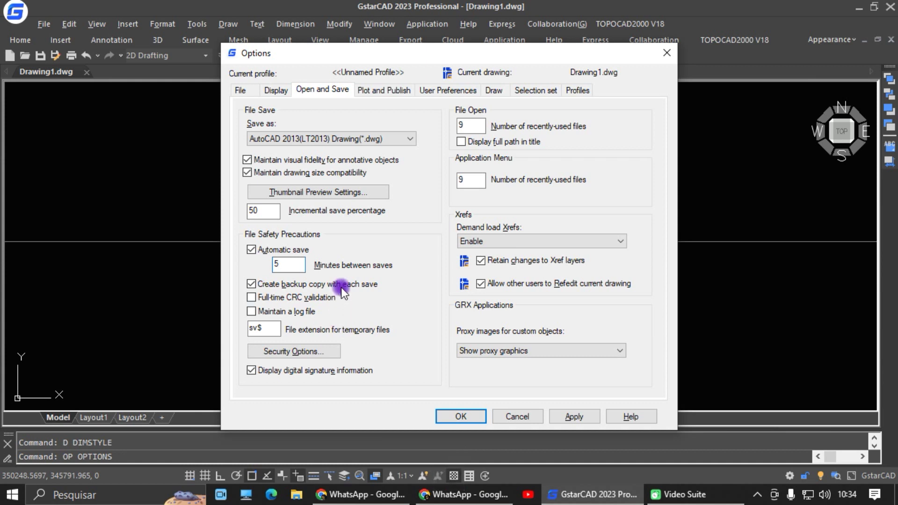
left_click_drag(303, 266, 251, 271)
type("30")
key("BackSpace")
key("BackSpace")
type("5")
- Look over the plot, user preference, draw, selection, profile and display options, and close the Options without saving
left_click(386, 92)
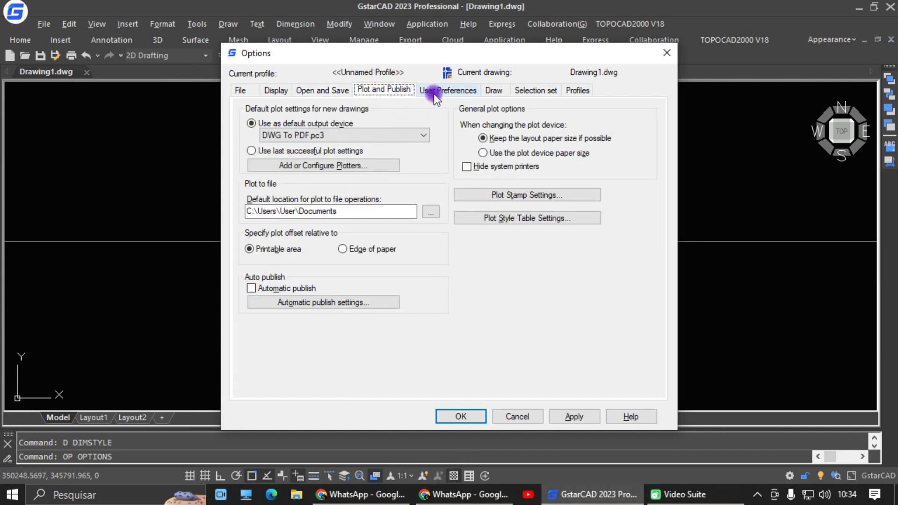
left_click(448, 90)
left_click(491, 91)
left_click(534, 91)
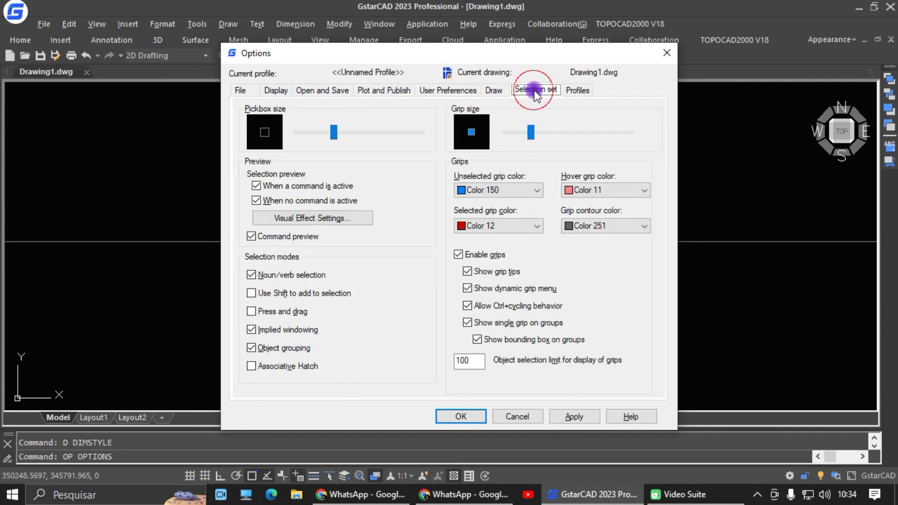
left_click(576, 90)
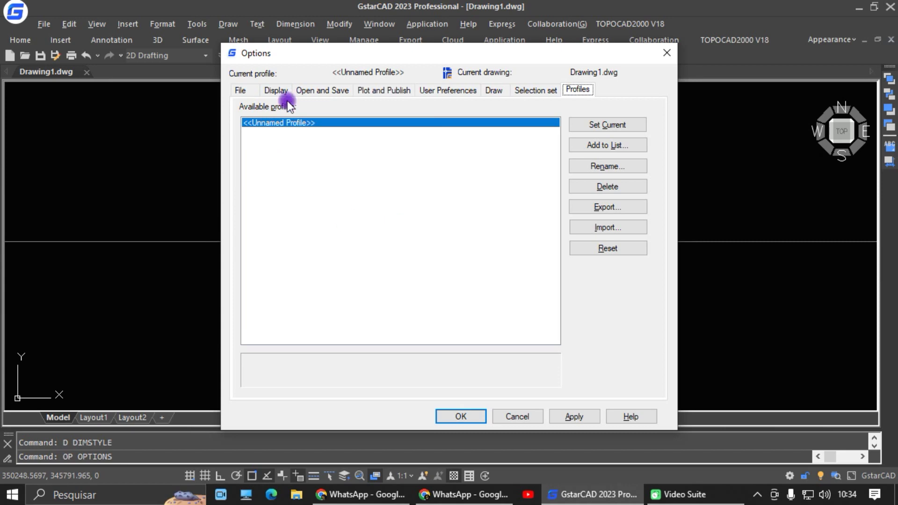
left_click(279, 91)
left_click(319, 91)
left_click(388, 90)
left_click(436, 91)
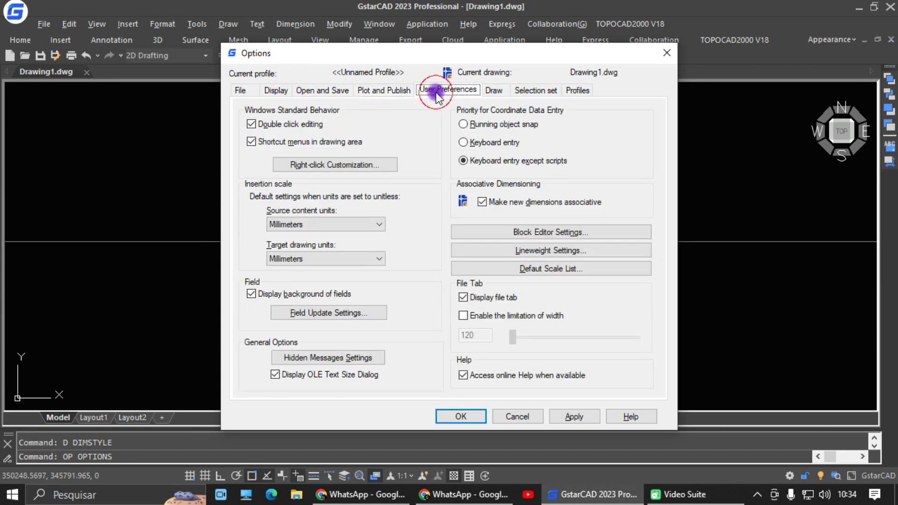
left_click(666, 52)
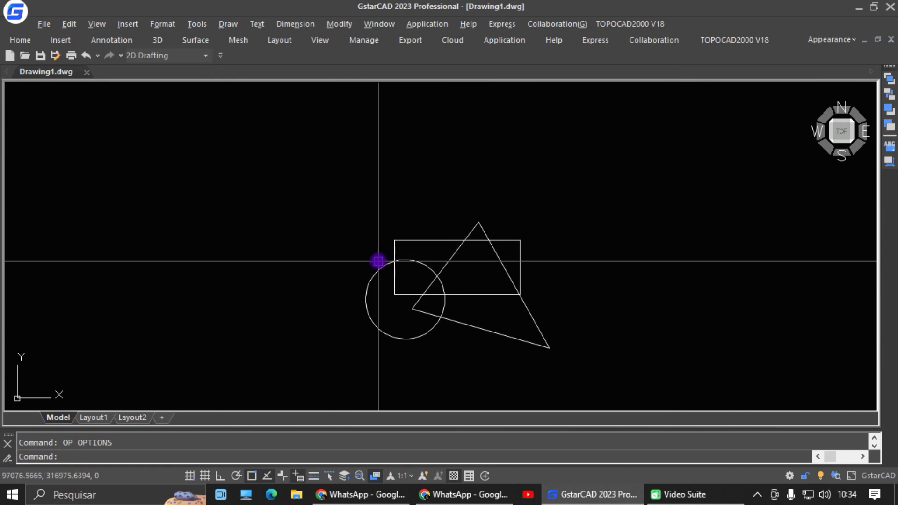
- Turn off the Center object snap in the OSNAP drafting settings
type("os")
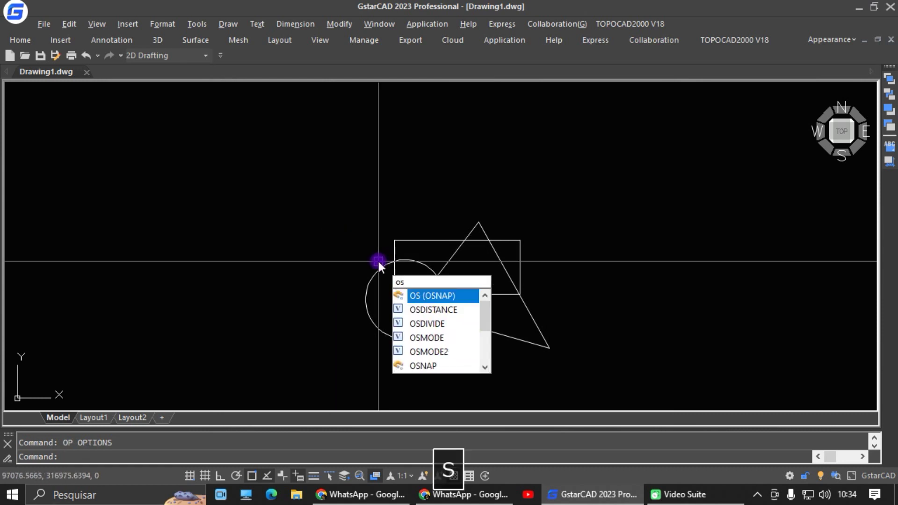
key("Return")
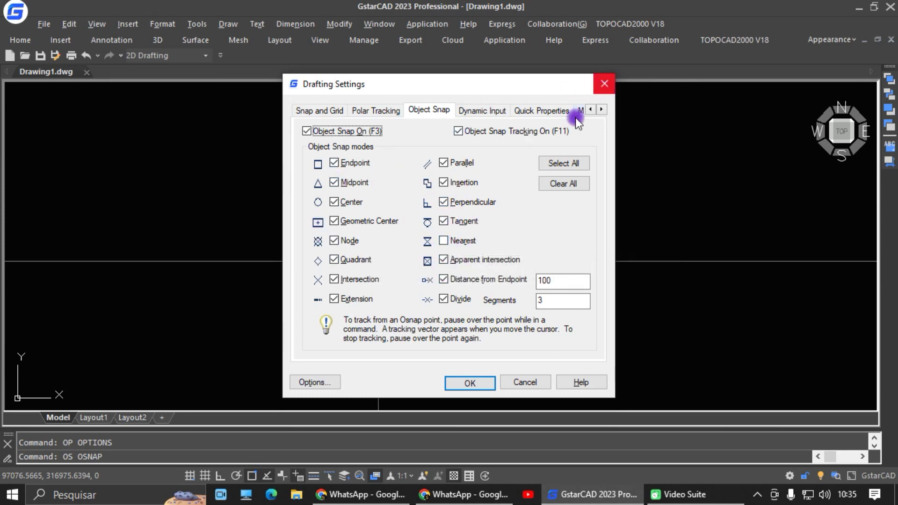
left_click(333, 201)
left_click(471, 384)
- Try to start a polyline at the circle's center with the Center object snap off, and cancel the command
scroll(436, 343, "up", 4)
left_click(440, 345)
left_click(355, 314)
scroll(354, 228, "up", 3)
scroll(369, 252, "down", 2)
key("Escape")
type("pl")
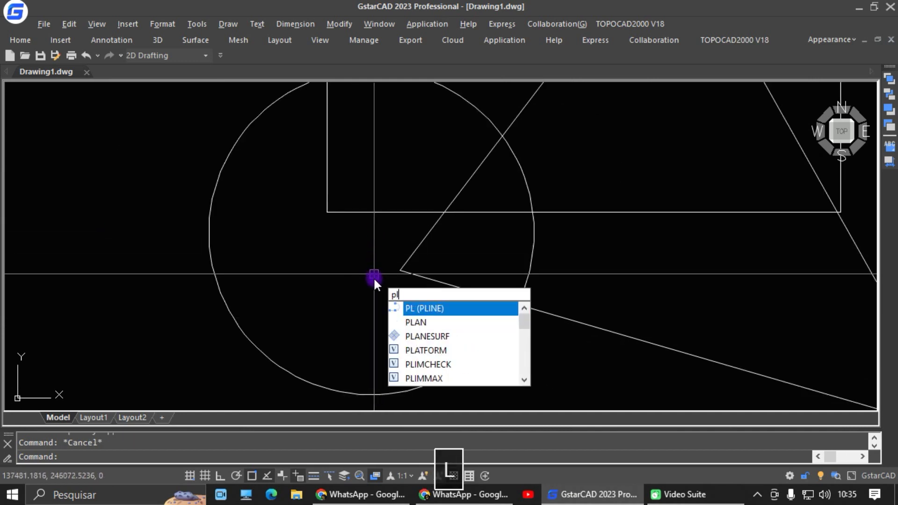
key("space")
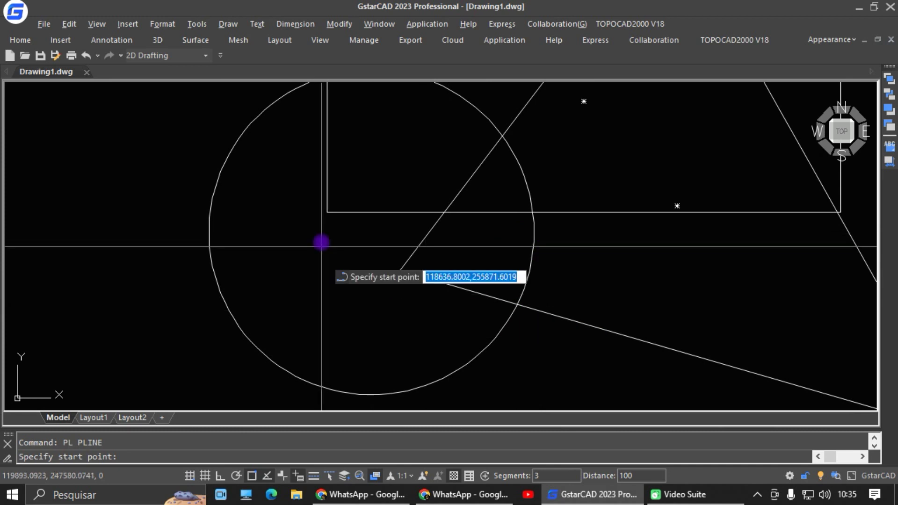
key("Escape")
- Turn the Center object snap back on in the OSNAP drafting settings
type("os")
key("Return")
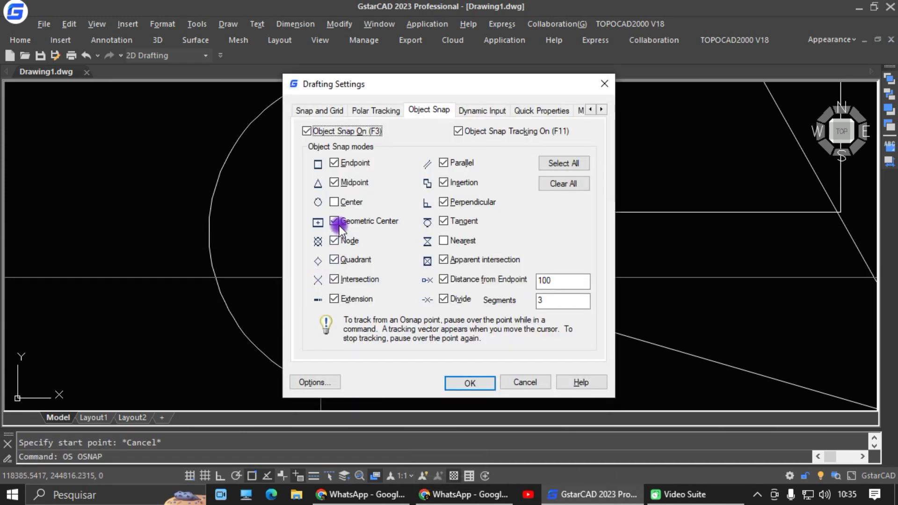
left_click(469, 383)
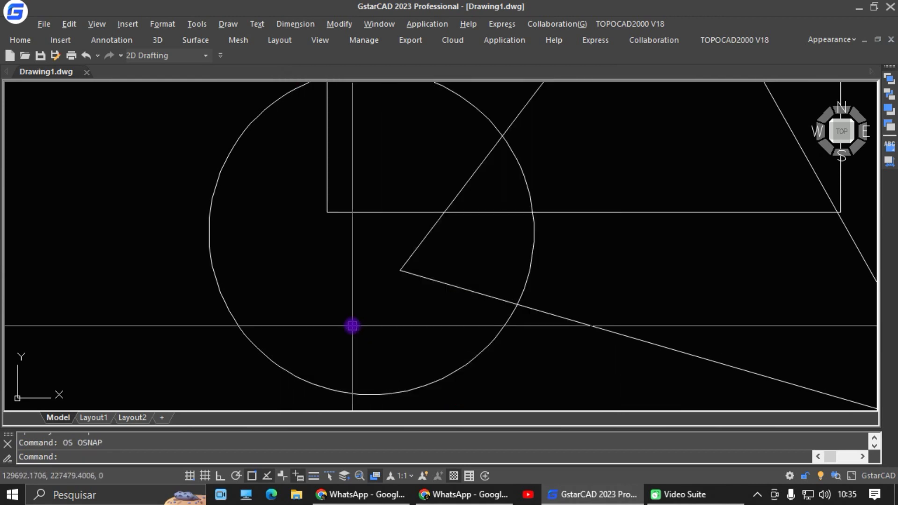
- Try starting a polyline snapped to the circle's center, and cancel it without placing a second point
key("space")
left_click(372, 226)
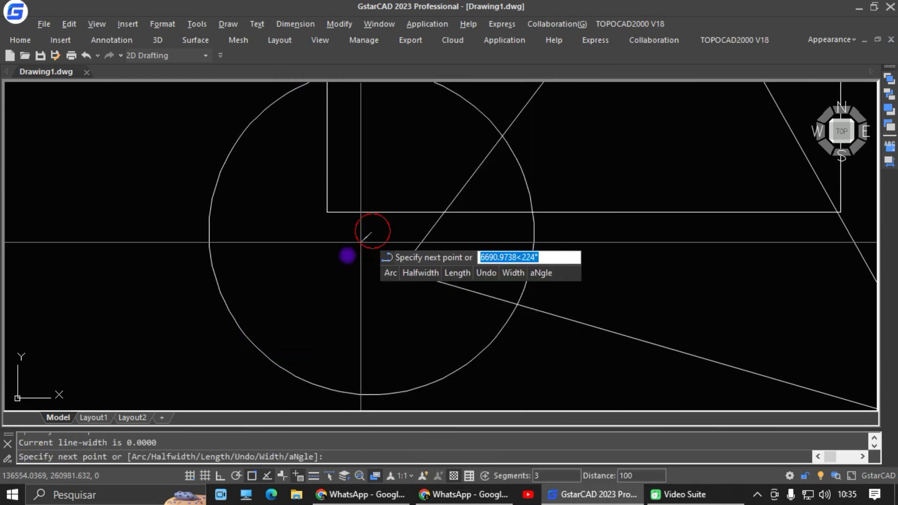
scroll(281, 275, "down", 6)
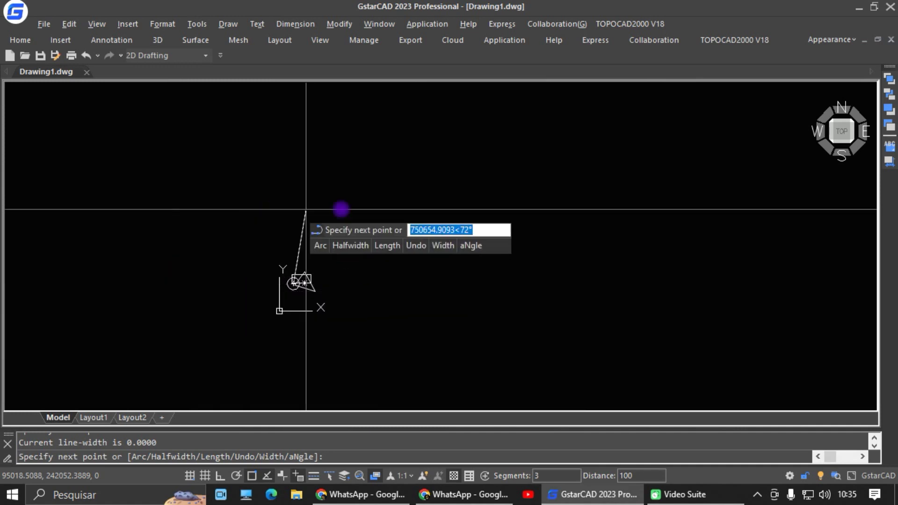
scroll(342, 278, "up", 3)
key("Escape")
scroll(292, 262, "up", 4)
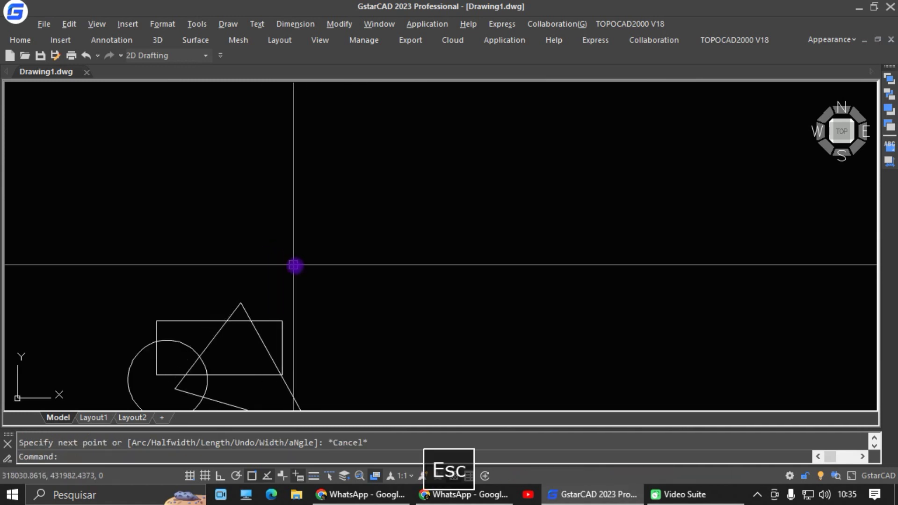
middle_click_drag(315, 274, 375, 223)
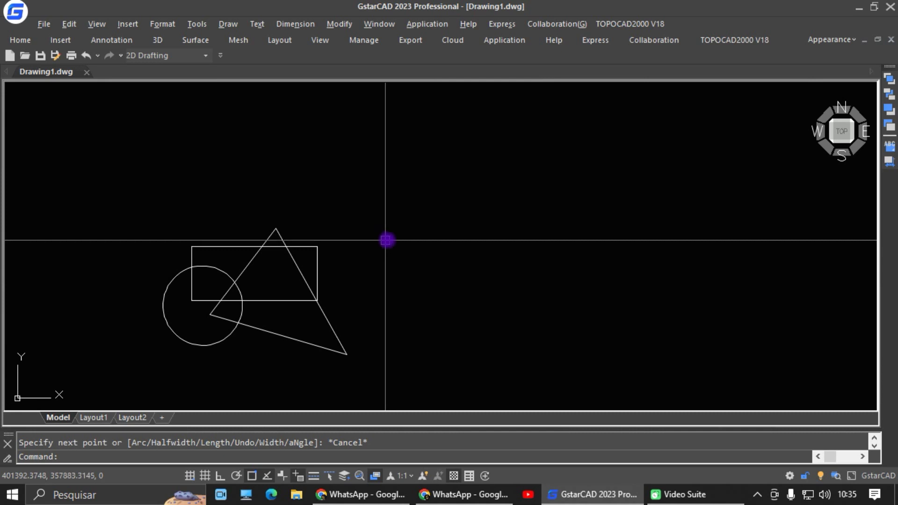